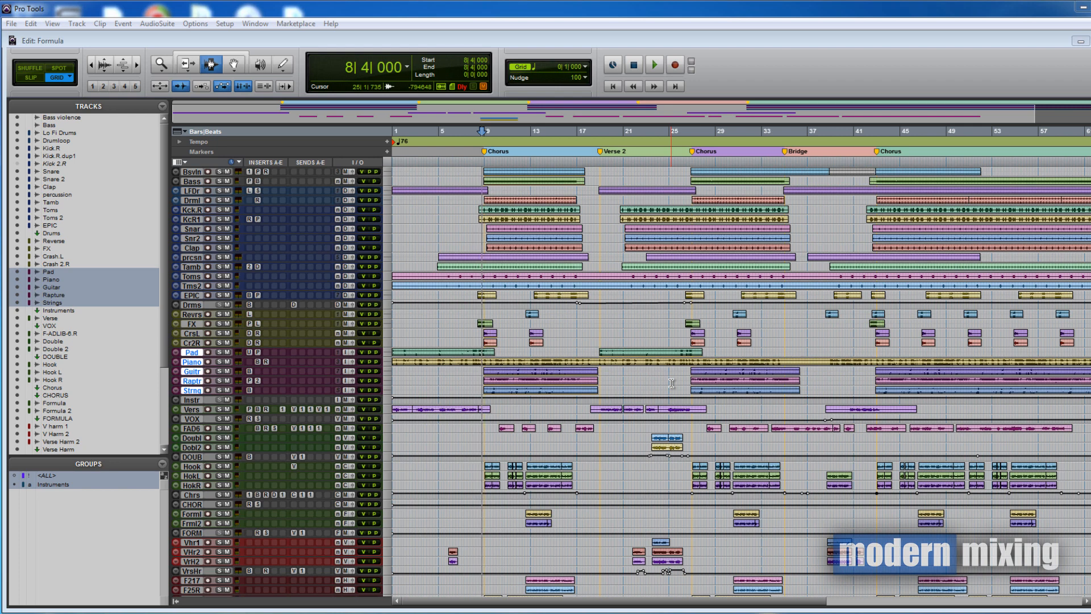
Step: Play back the mix from the start of the first chorus at bar 9
key(space)
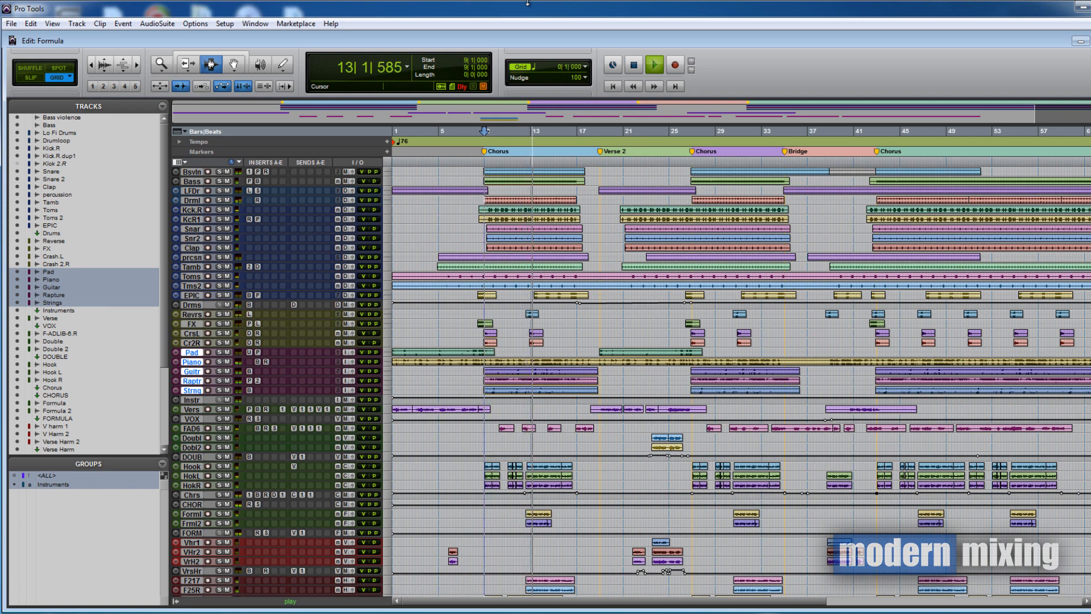
key(space)
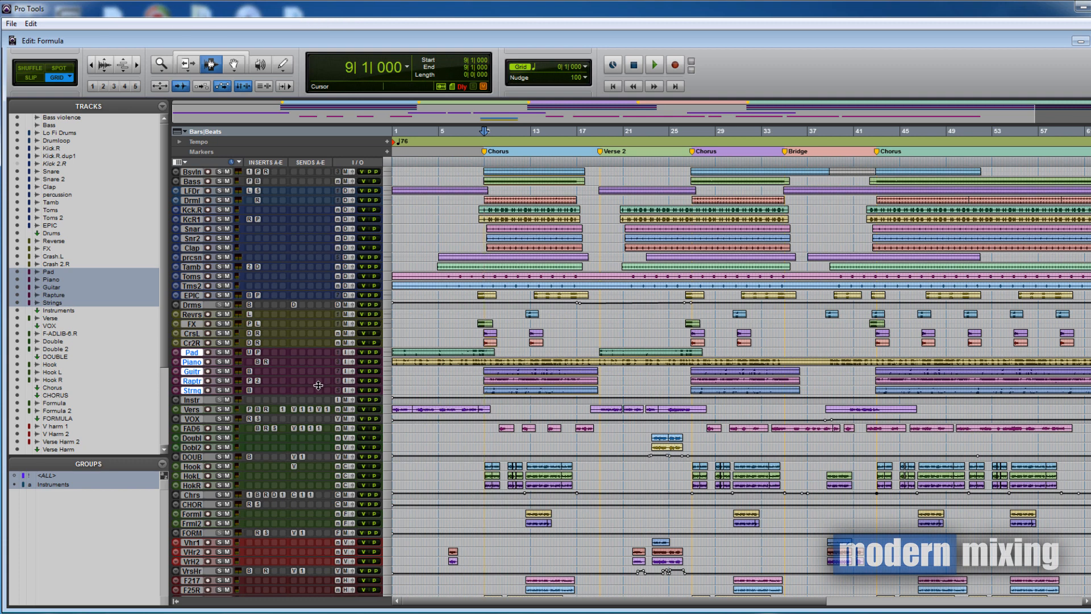
Step: Enlarge the Pad, Piano, Guitar, Rapture and Strings tracks to show their waveforms and controls
key(super+Up)
key(super+Up)
key(super+Down)
key(super+Down)
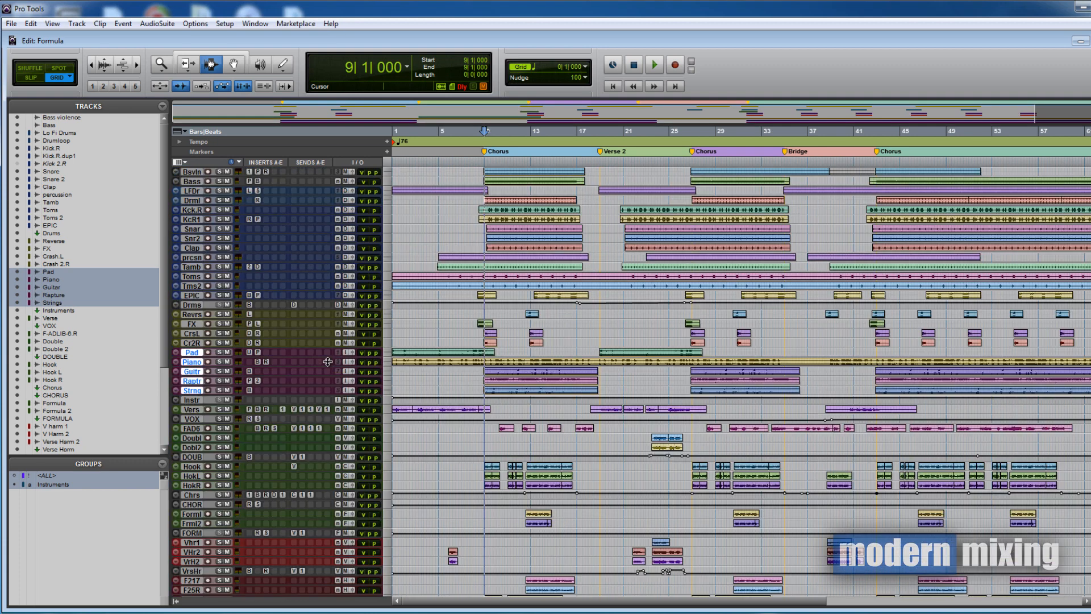
click(61, 474)
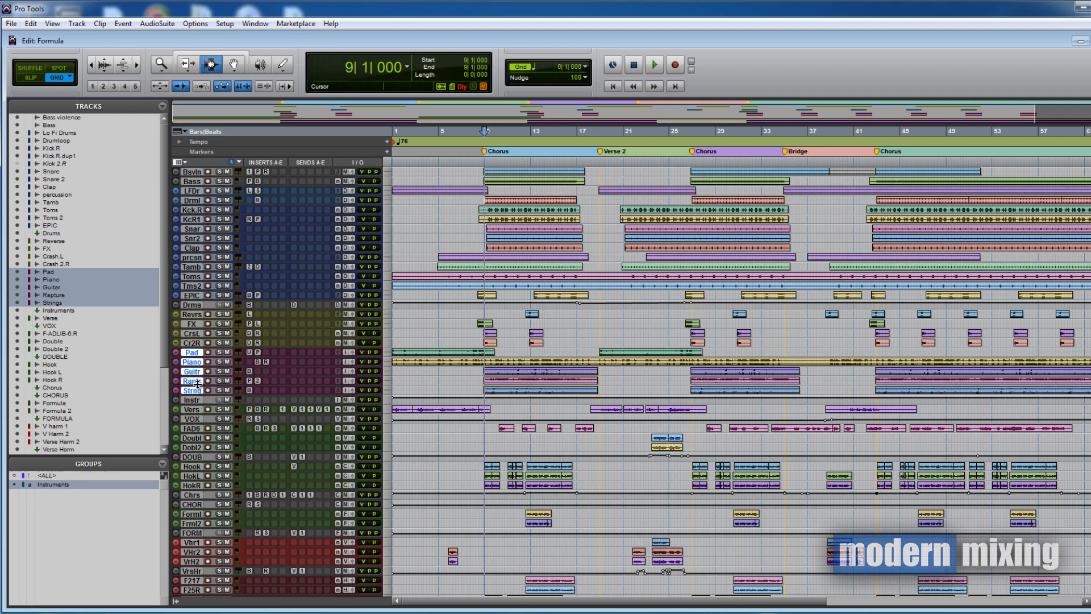
drag(198, 402, 210, 436)
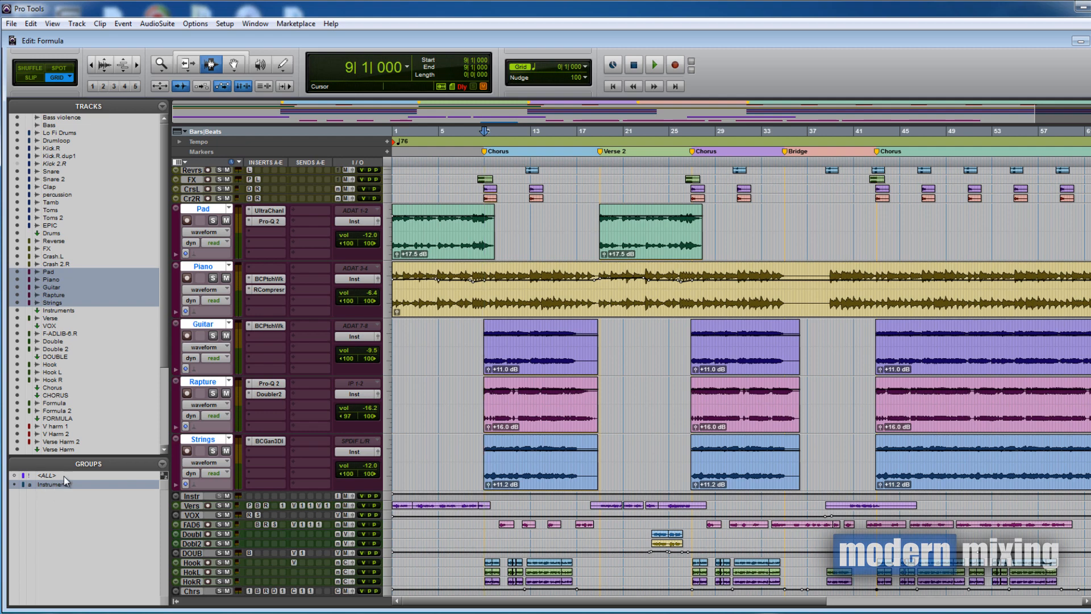
Step: Disable the Instruments group and make Rapture the only tall instrument track, shrinking Pad, Piano, Guitar and Strings
click(54, 484)
drag(222, 372, 222, 215)
drag(223, 259, 223, 223)
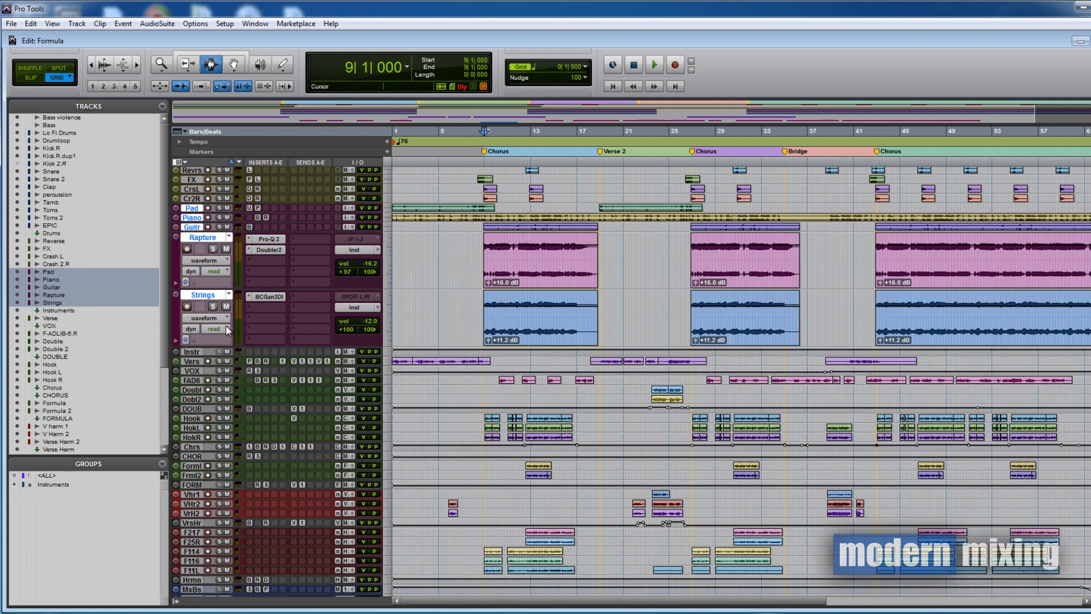
drag(222, 346, 222, 409)
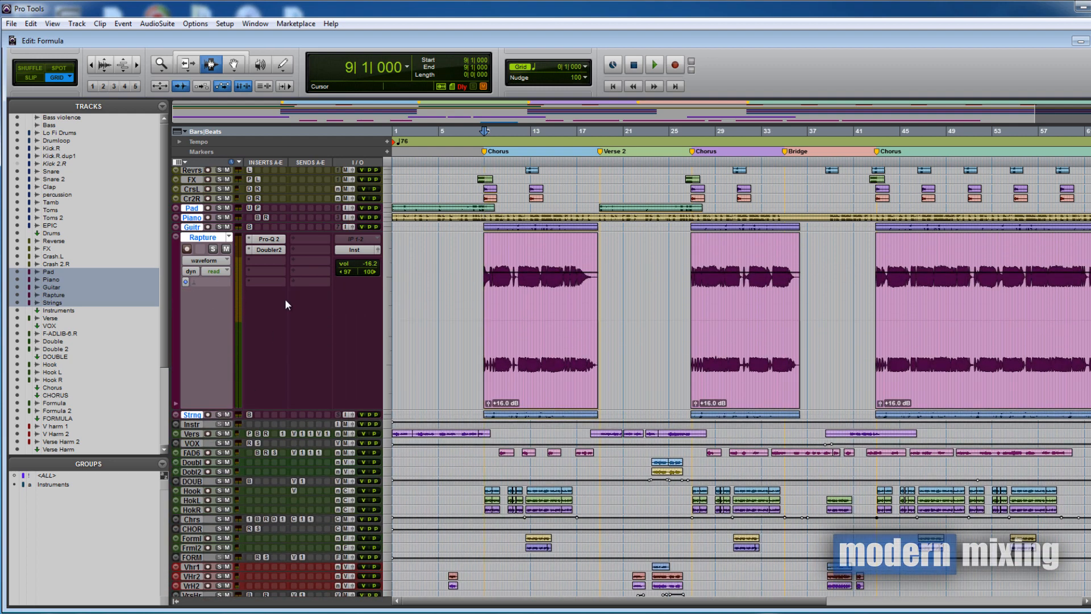
Step: Switch the Rapture track's view from waveform to volume automation
click(219, 259)
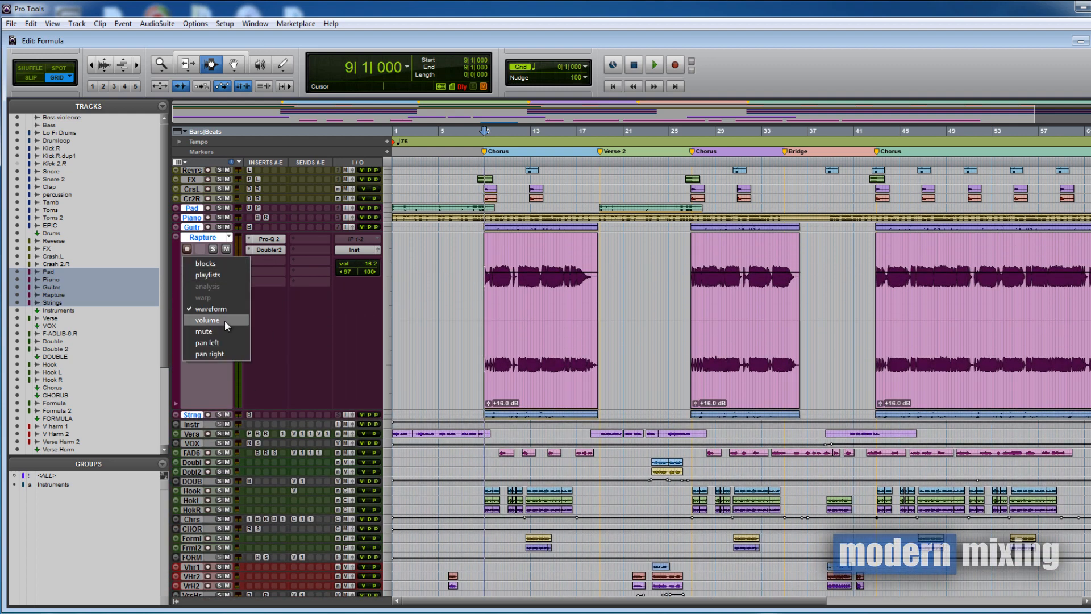
click(224, 319)
key(ctrl+bracketright)
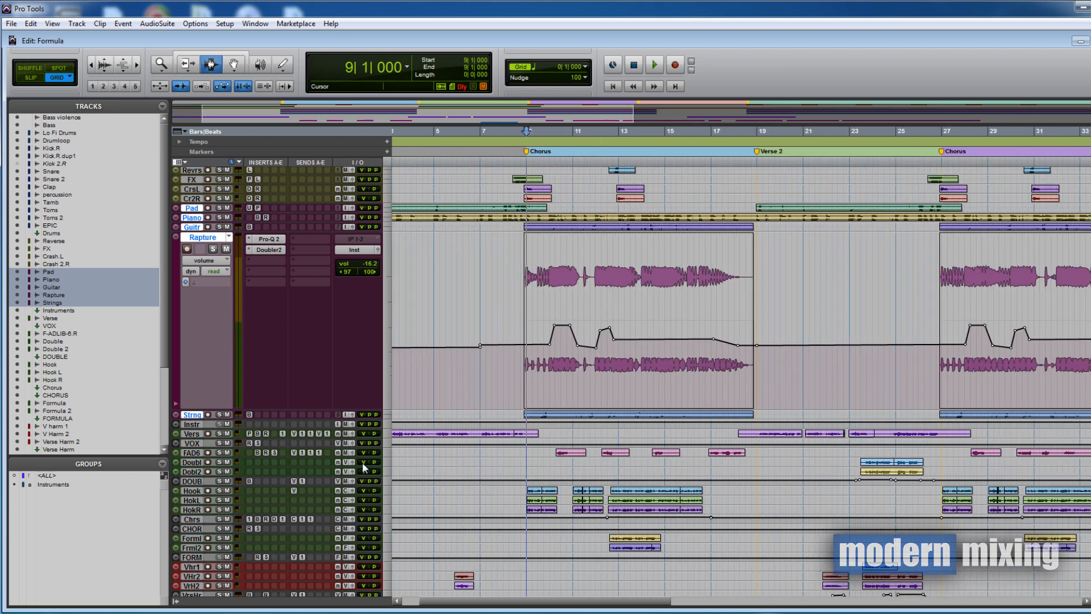
Step: Move the Hook track directly above the Rapture track and enlarge it for comparison across the first chorus
click(193, 492)
drag(193, 492, 348, 384)
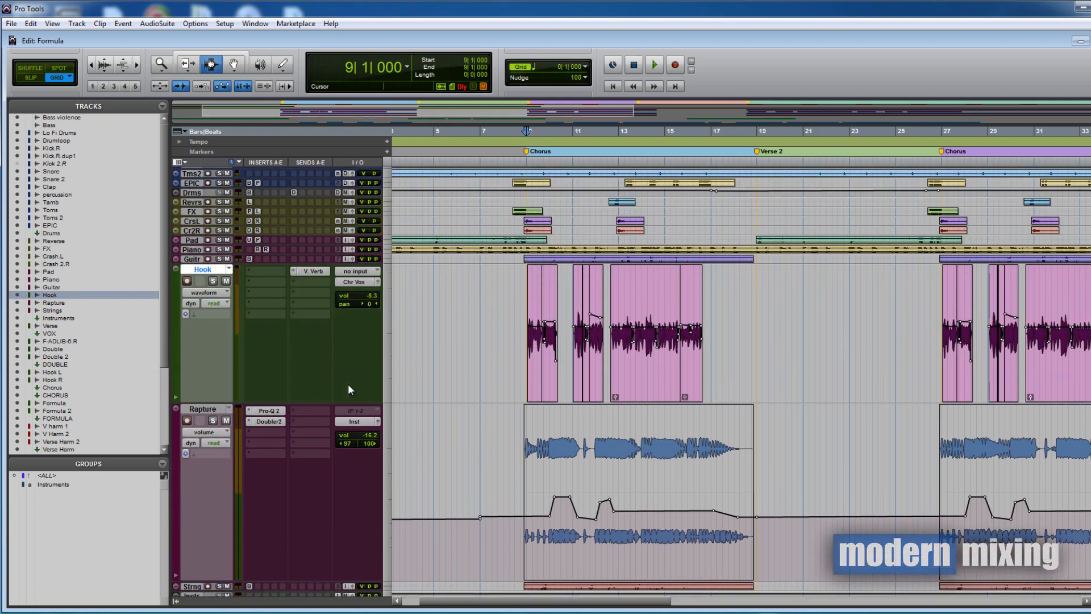
key(ctrl+])
scroll(409, 371, right, 2)
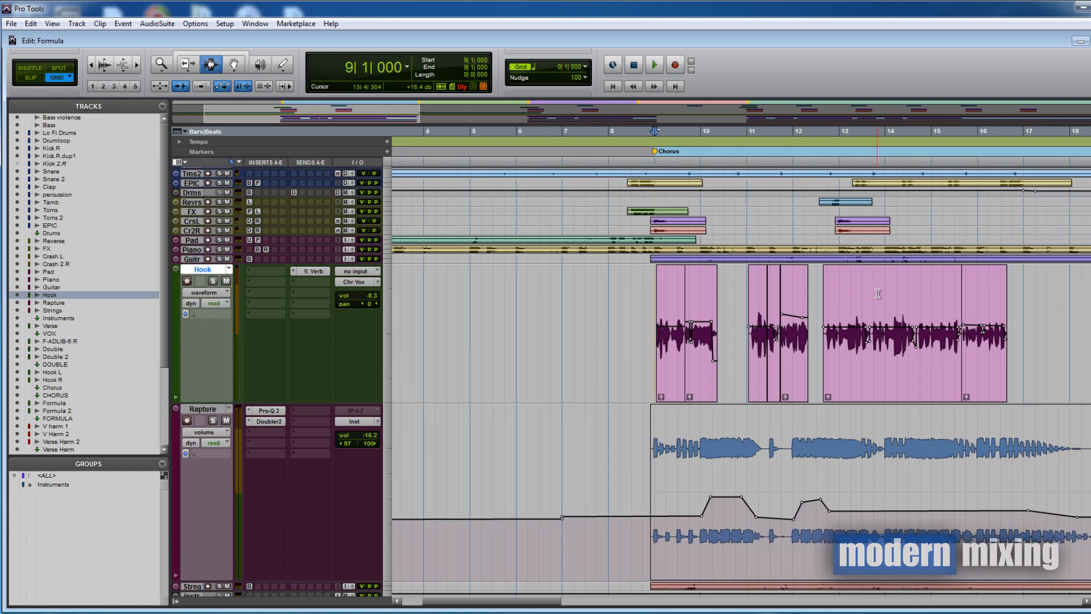
scroll(934, 353, right, 1)
scroll(897, 340, down, 2)
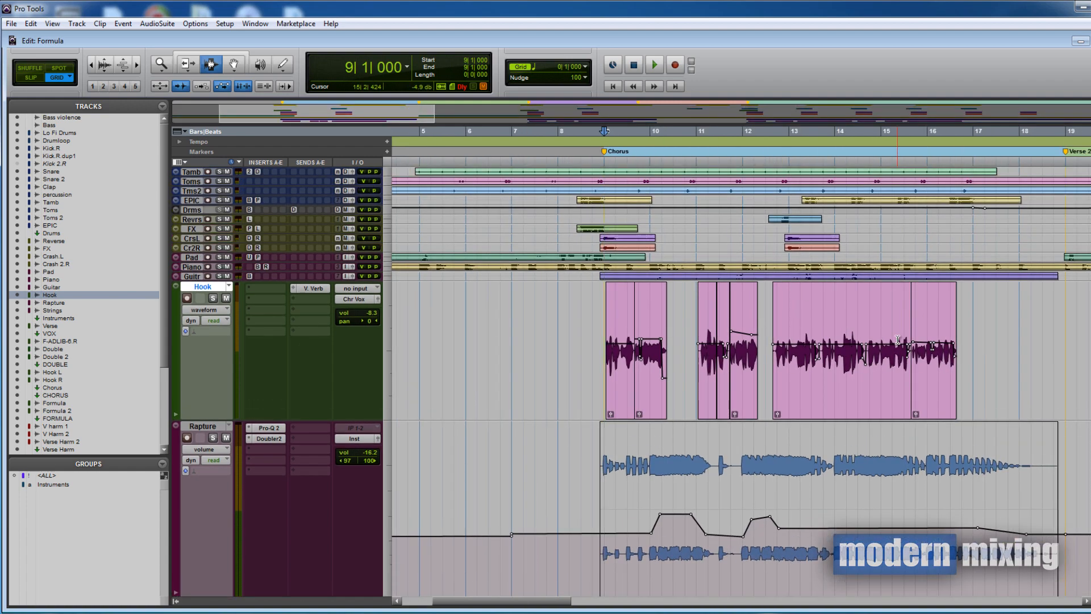
scroll(897, 340, down, 4)
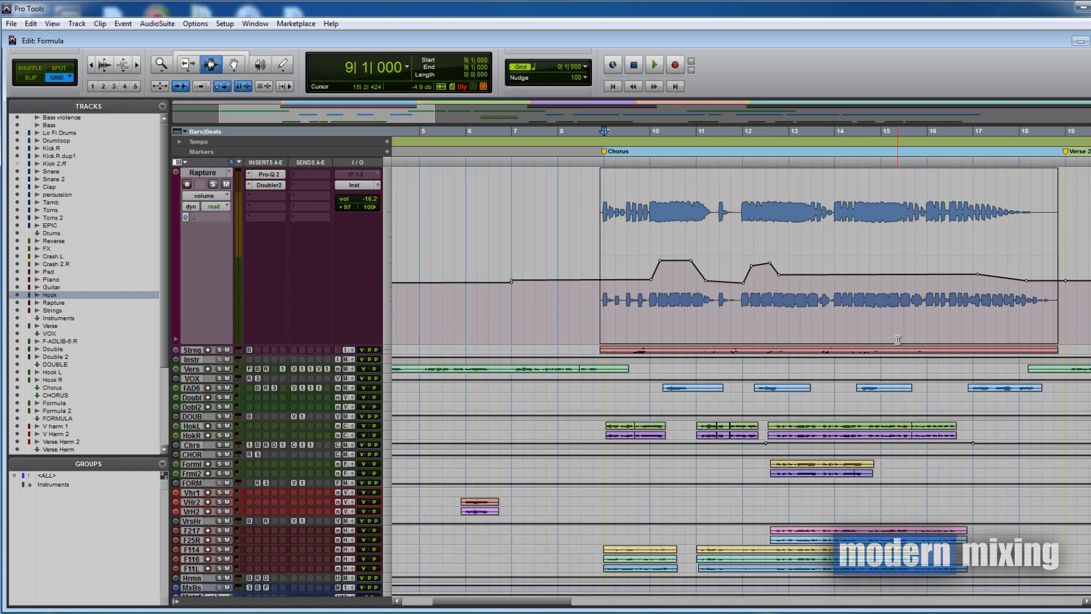
scroll(606, 316, up, 2)
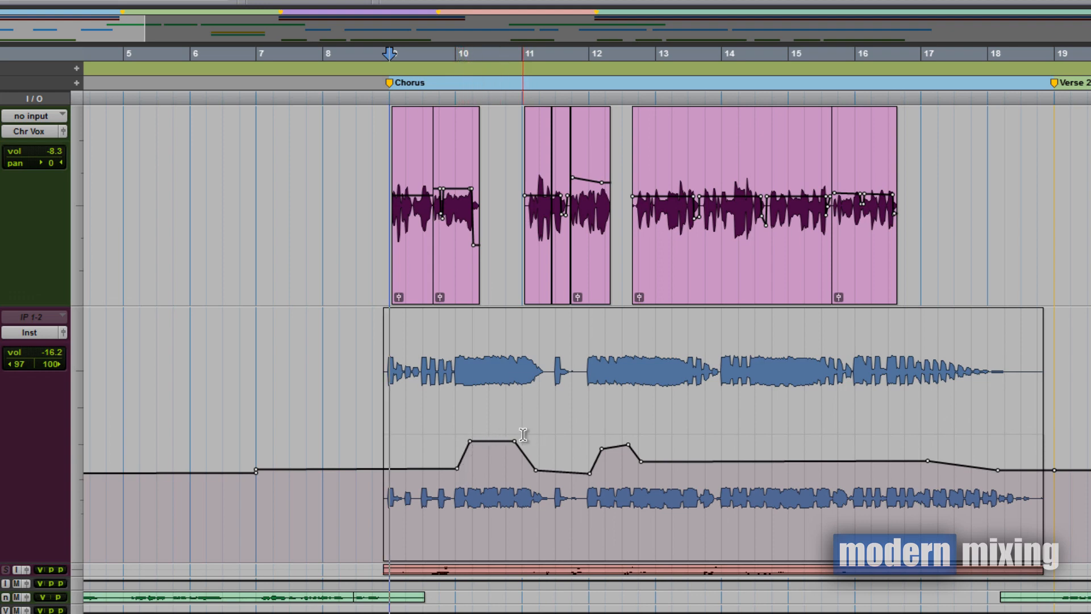
Step: Compare Rapture's raised volume sections around bars 10 and 12 with the gaps between the Hook vocal clips
drag(455, 420, 538, 424)
key(F6)
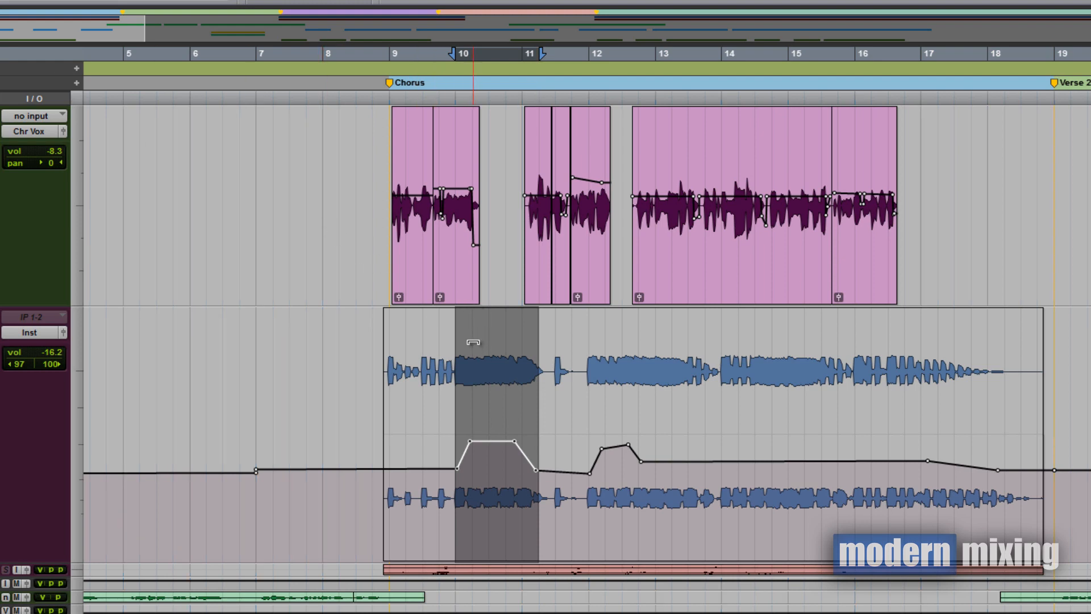
drag(465, 342, 530, 340)
drag(465, 218, 531, 390)
scroll(536, 365, right, 4)
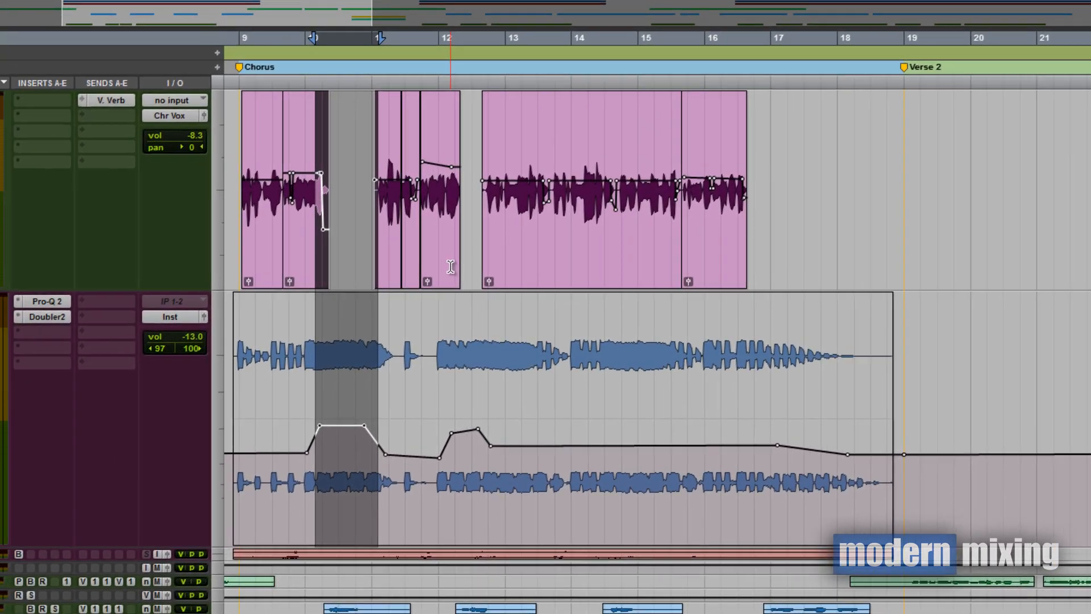
drag(359, 281, 392, 327)
drag(527, 312, 526, 312)
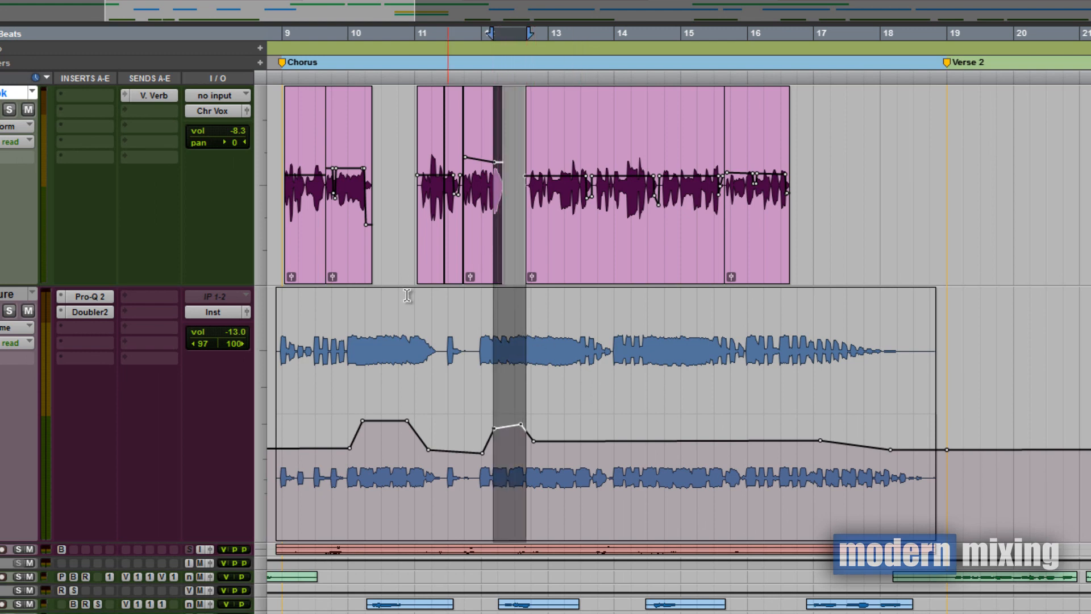
Step: Try replacing Rapture's gradual volume rise at bar 10 with an abrupt jump just before 10|2
key(t)
key(t)
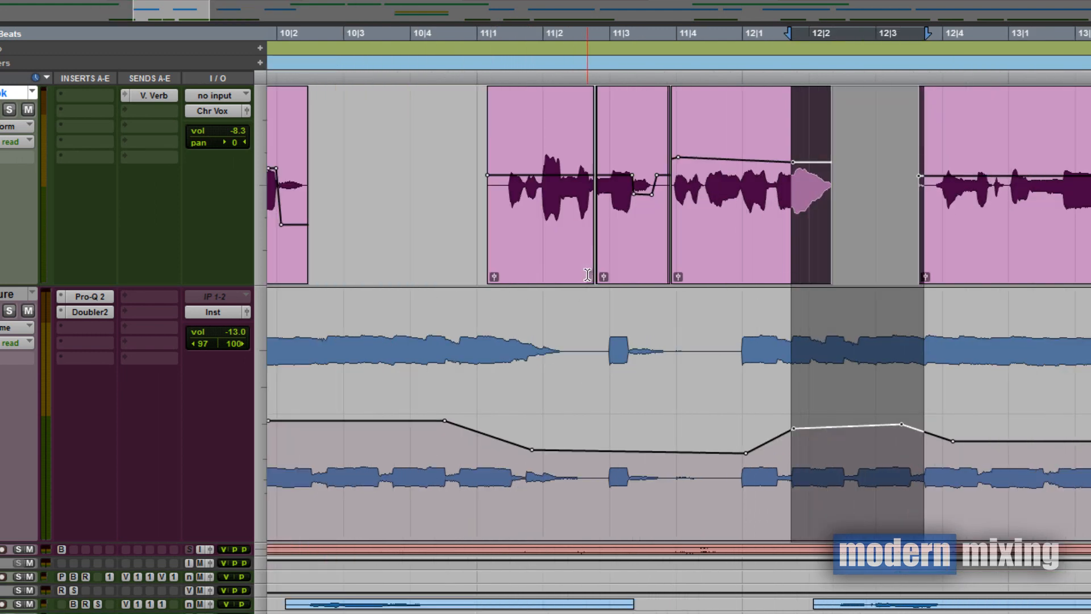
scroll(586, 272, right, 1)
scroll(523, 262, left, 5)
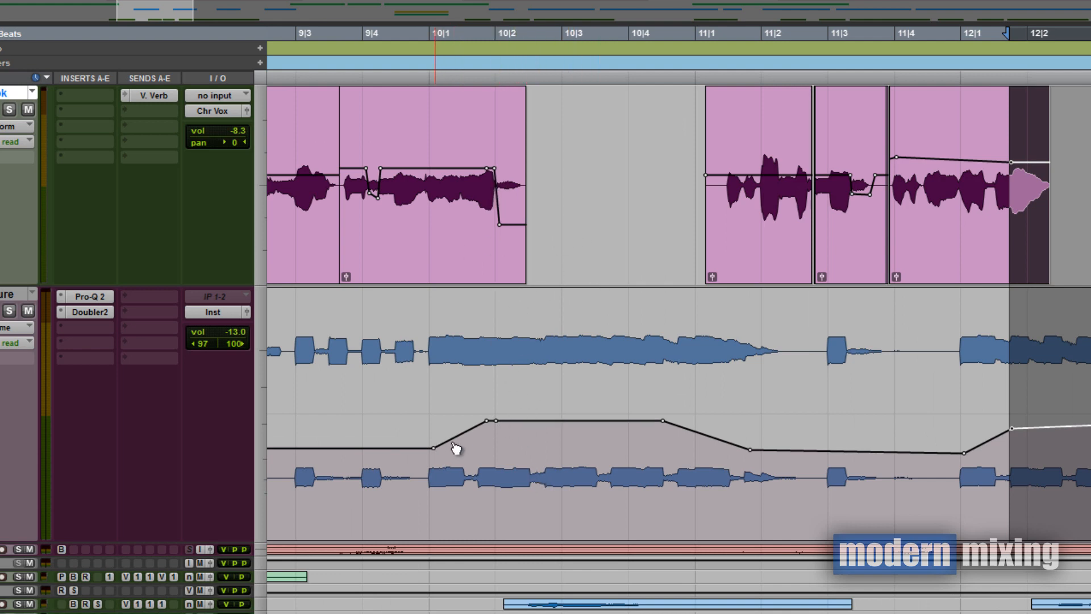
alt+click(487, 421)
drag(435, 449, 500, 453)
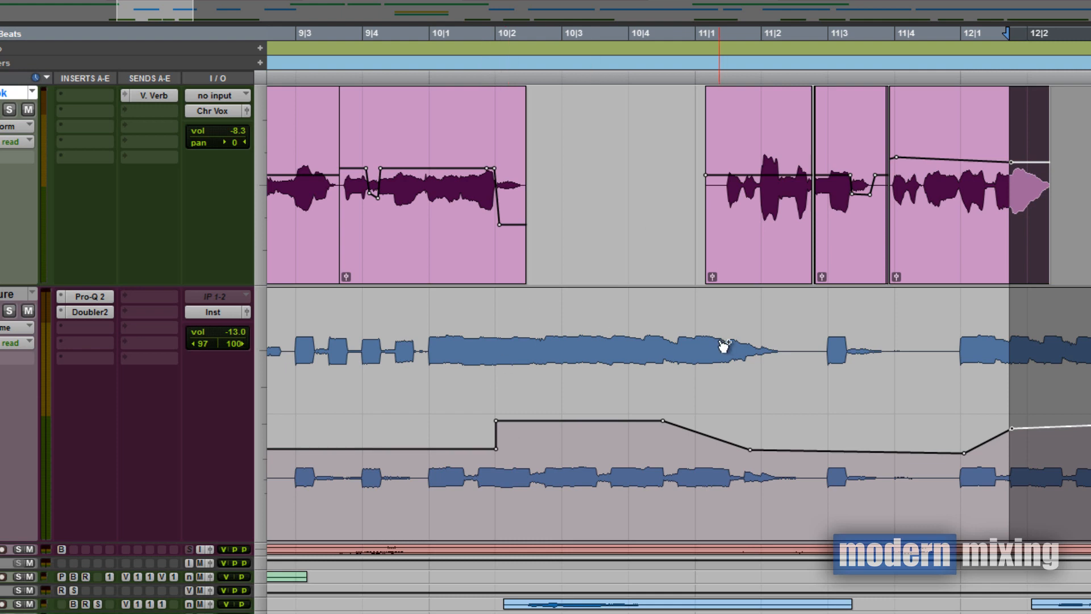
key(ctrl+z)
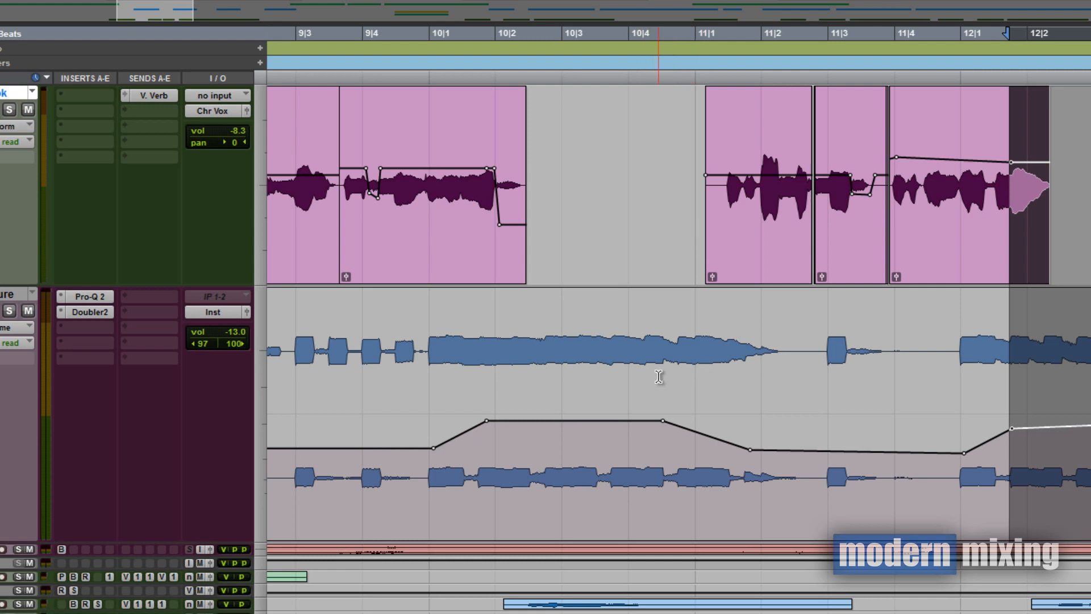
Step: Examine Rapture's volume fall around bar 11, and play the soloed Rapture and Hook tracks from 9|3|565
drag(667, 380, 767, 381)
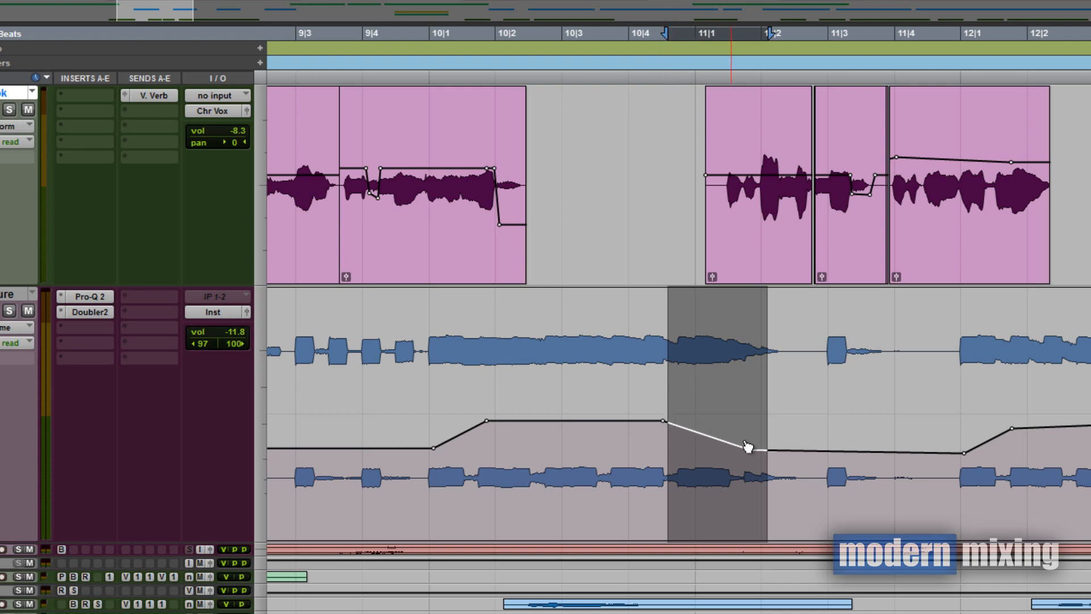
click(422, 329)
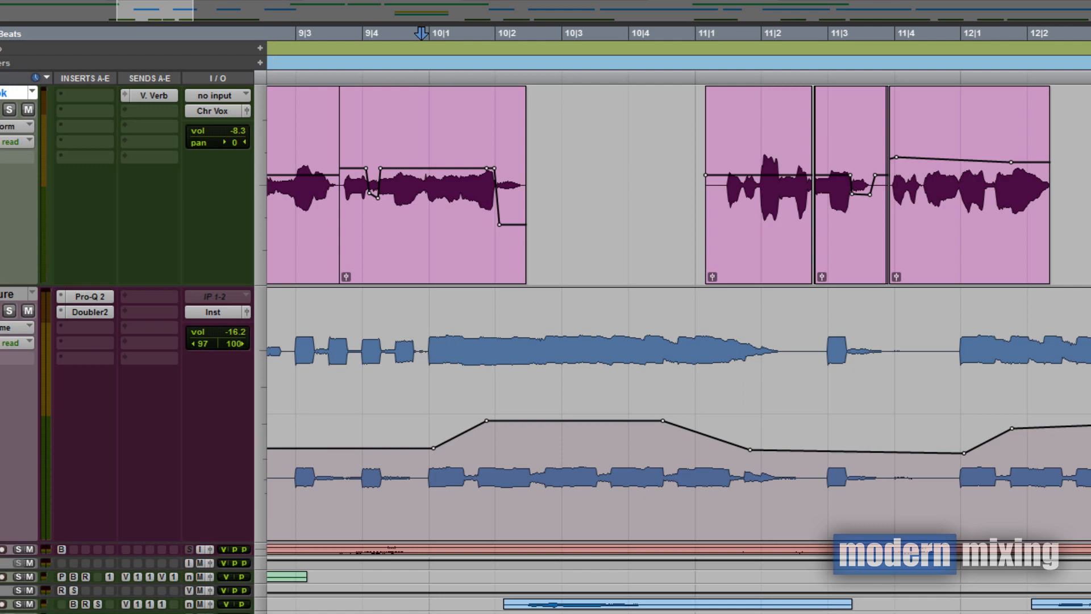
click(9, 310)
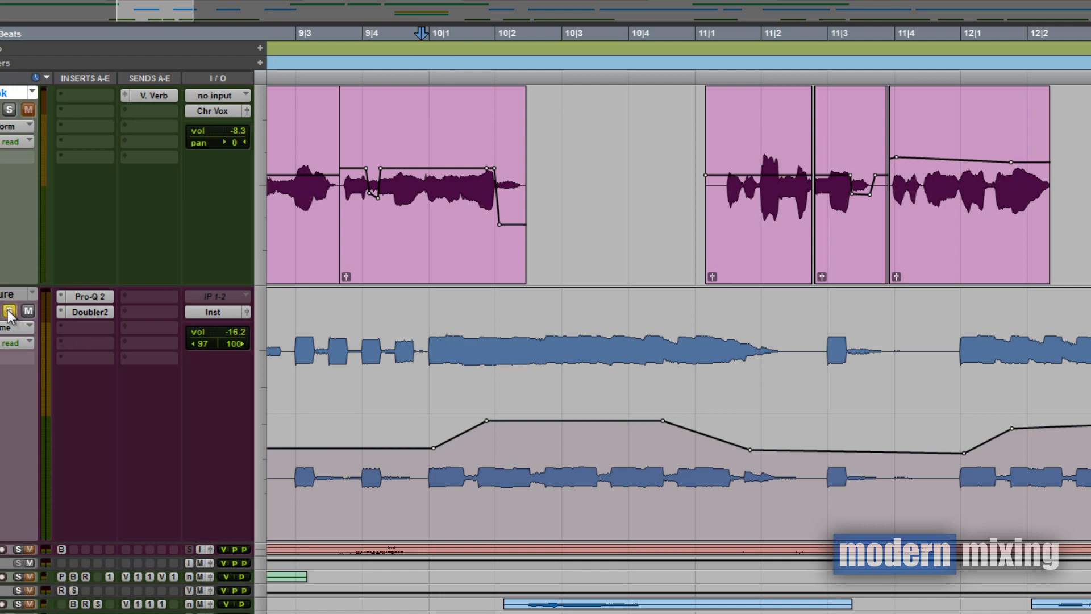
click(10, 110)
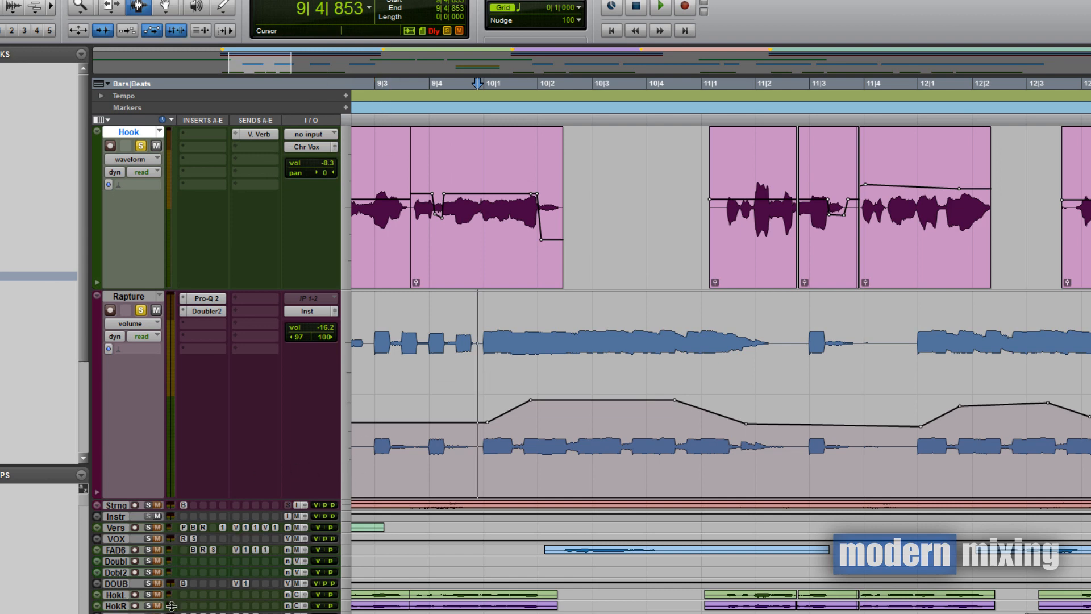
key(r)
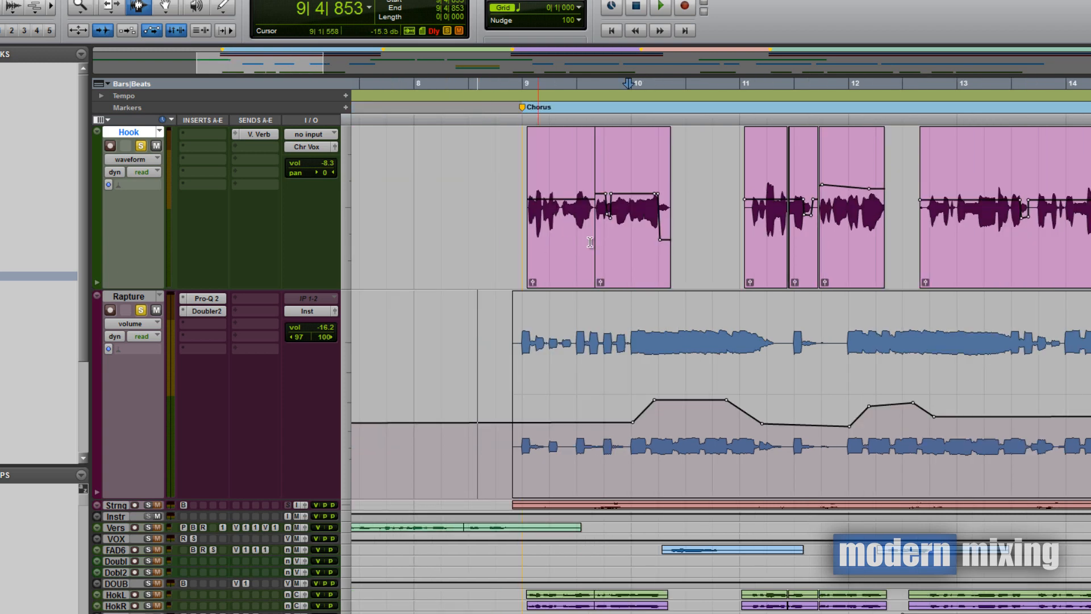
click(593, 232)
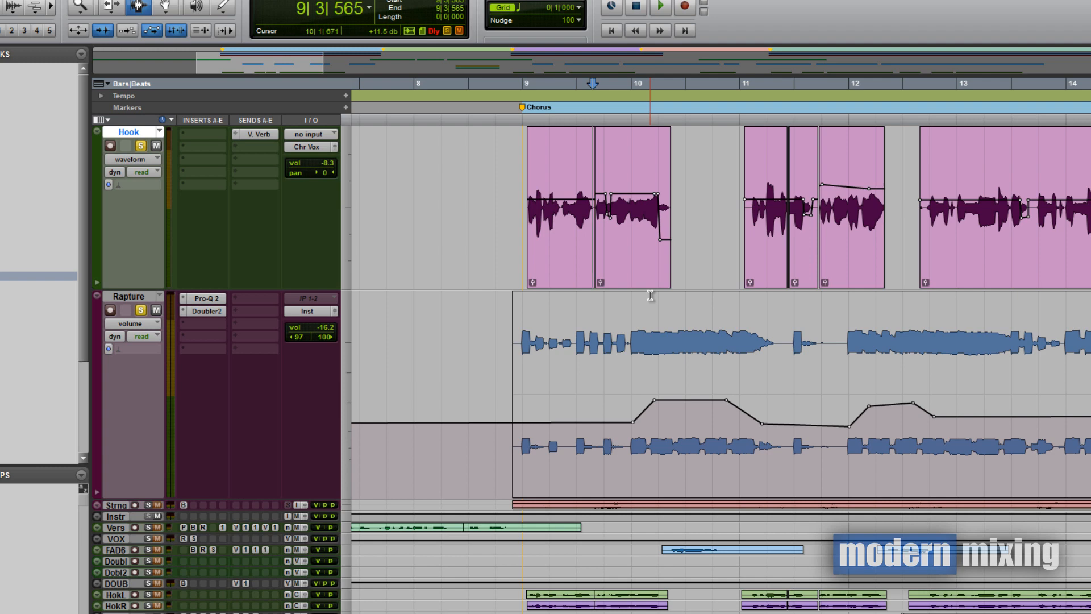
key(space)
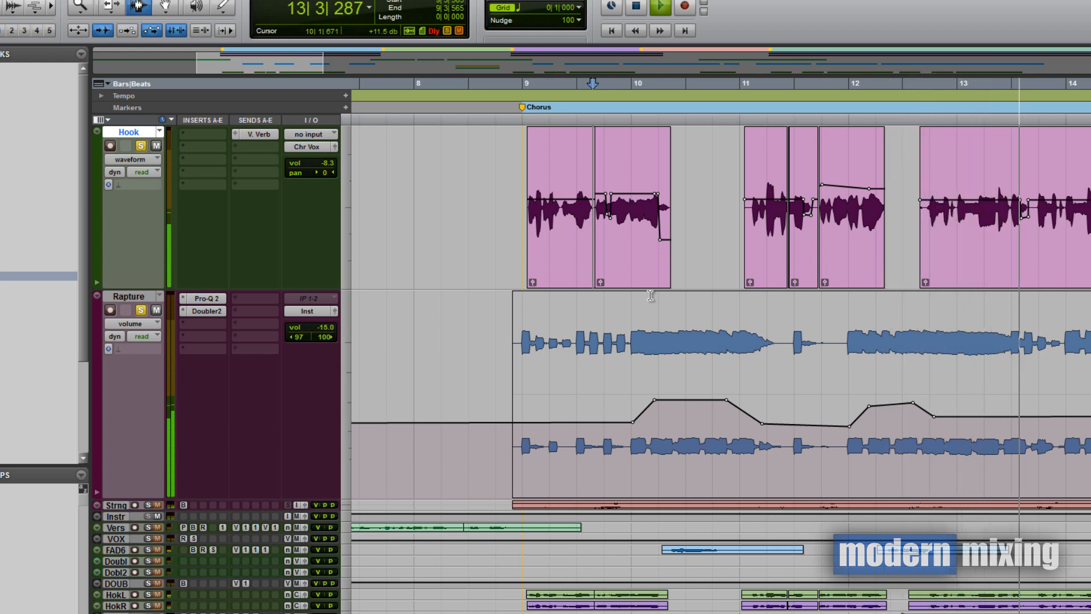
key(space)
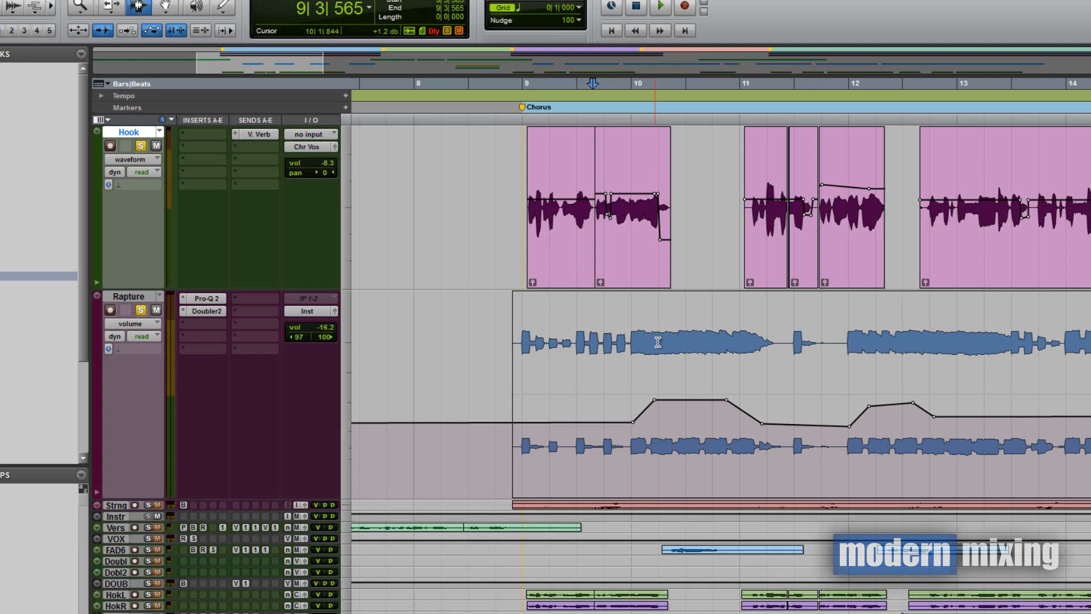
Step: Clear the solos on the Hook and Rapture tracks
key(r)
key(F8)
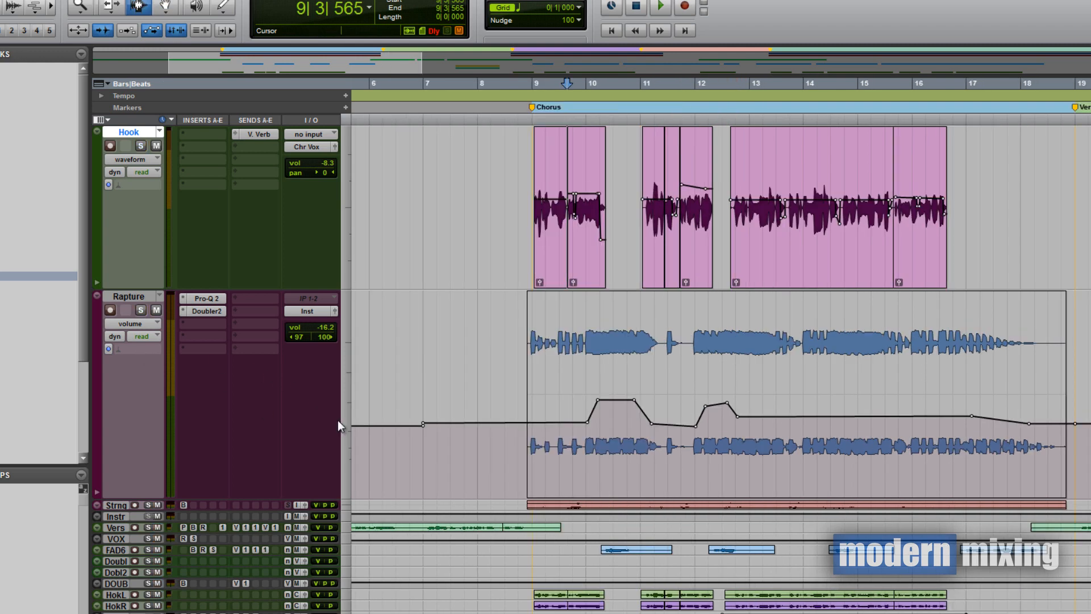
key(Escape)
key(Escape)
key(Escape)
key(Escape)
key(Escape)
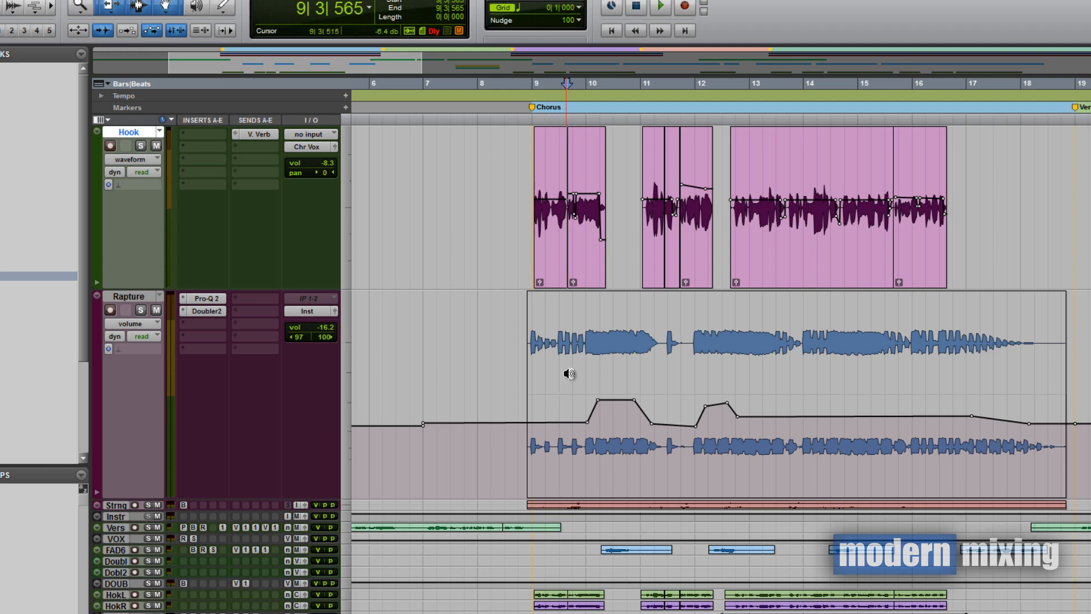
key(Escape)
key(Escape)
key(Escape)
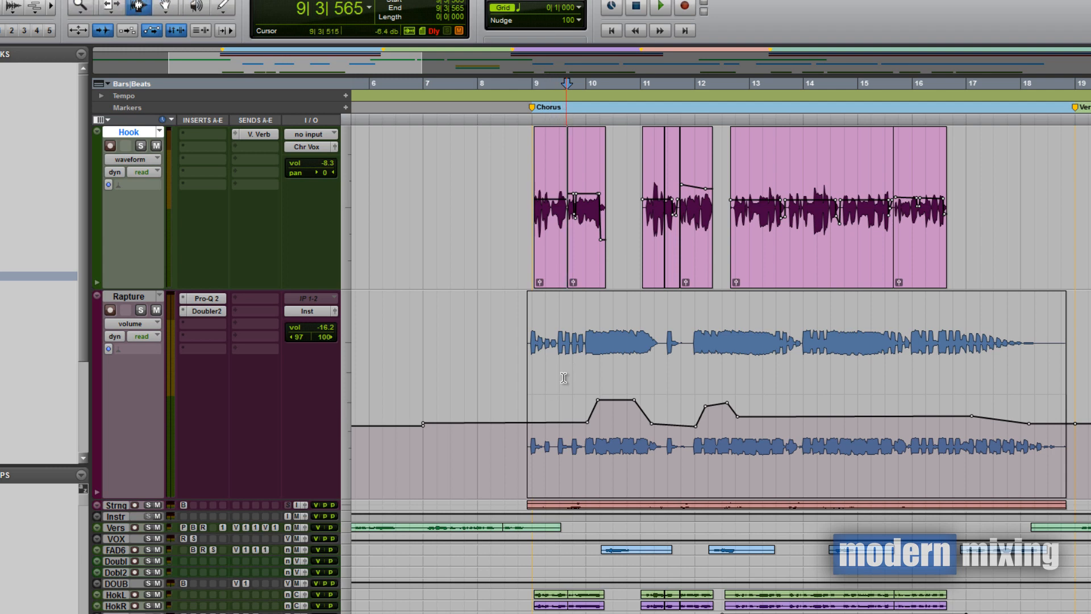
Step: Switch the Rapture track's automation mode to off and set its static volume to -15.8 dB
drag(544, 379, 674, 379)
click(628, 392)
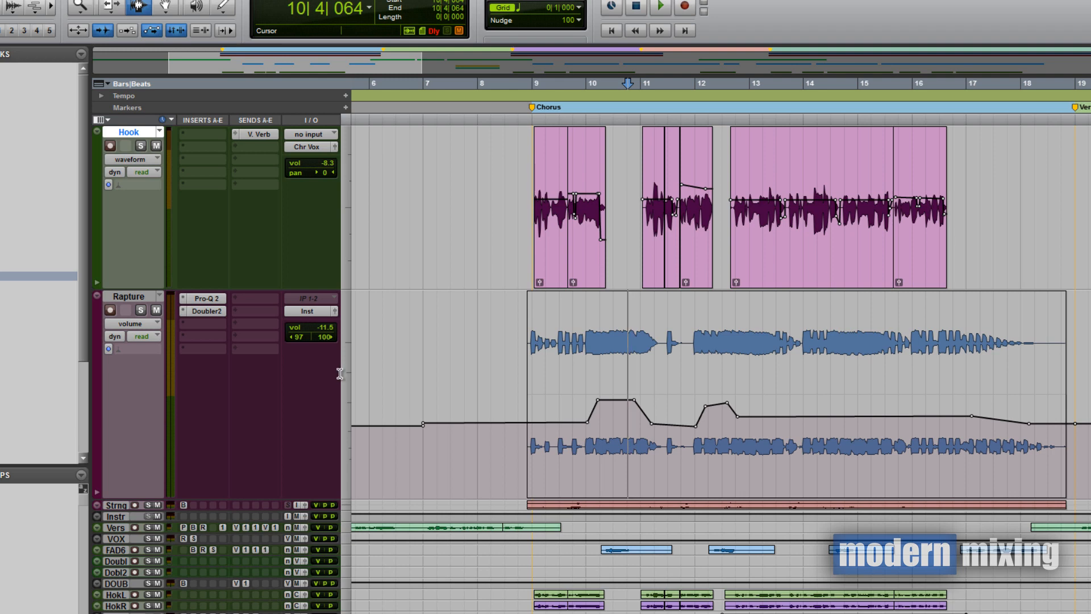
click(151, 336)
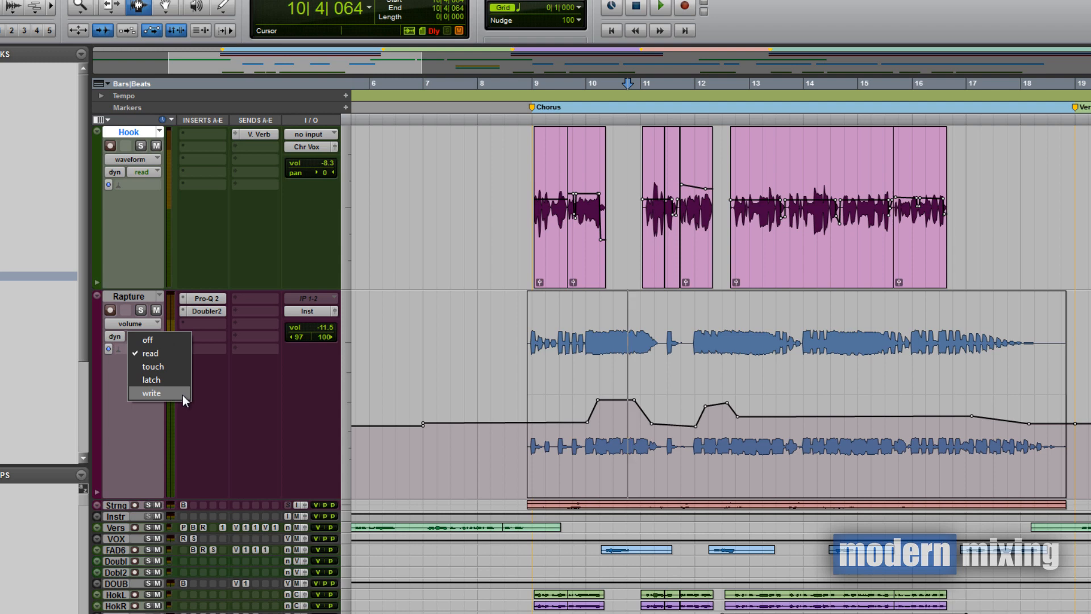
click(182, 395)
click(147, 336)
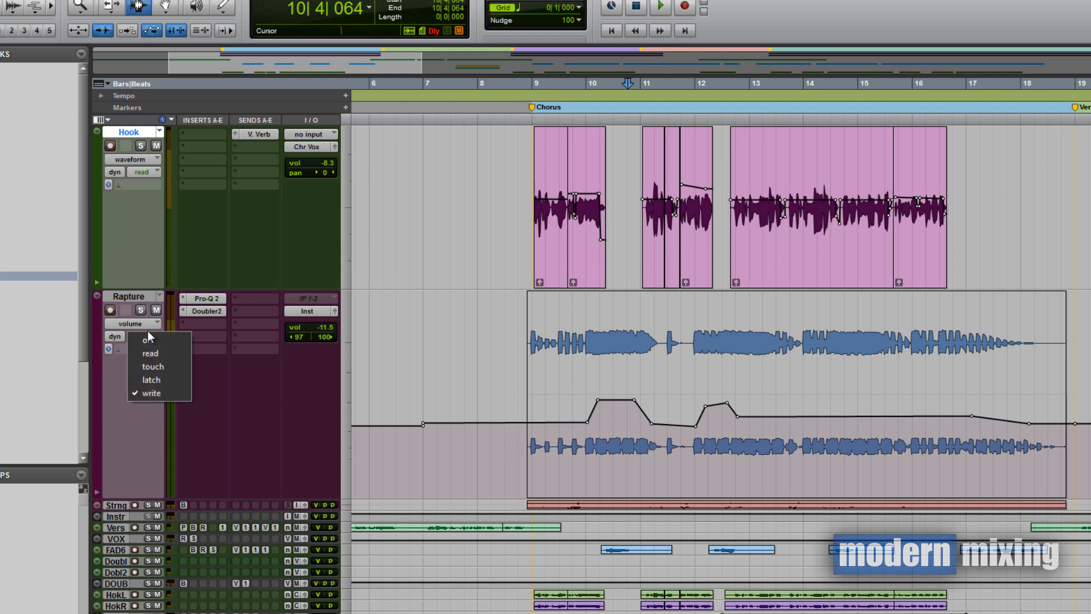
click(142, 342)
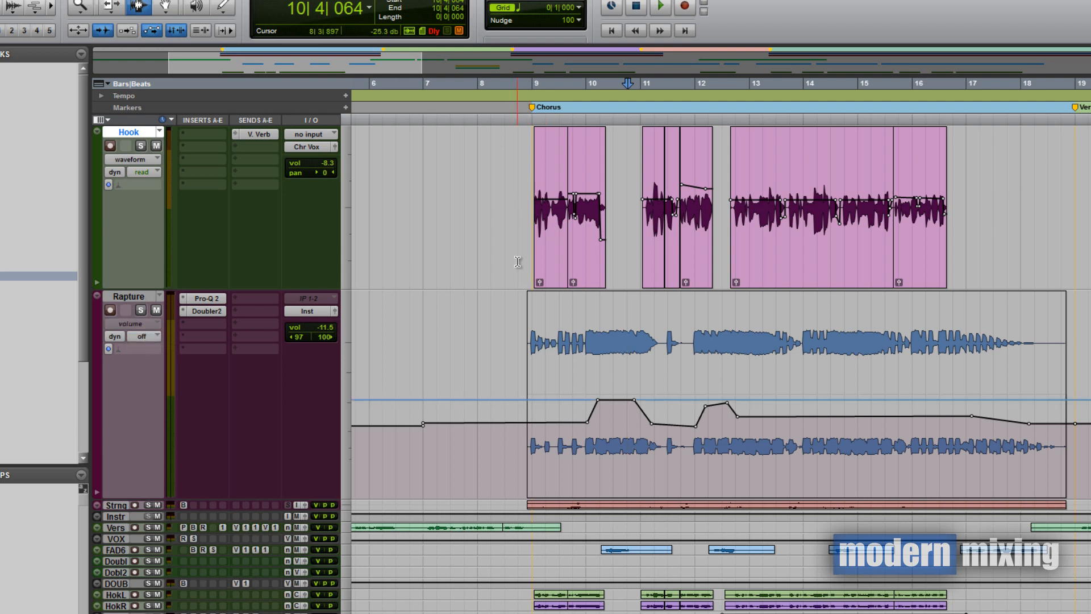
click(332, 329)
drag(332, 332, 332, 335)
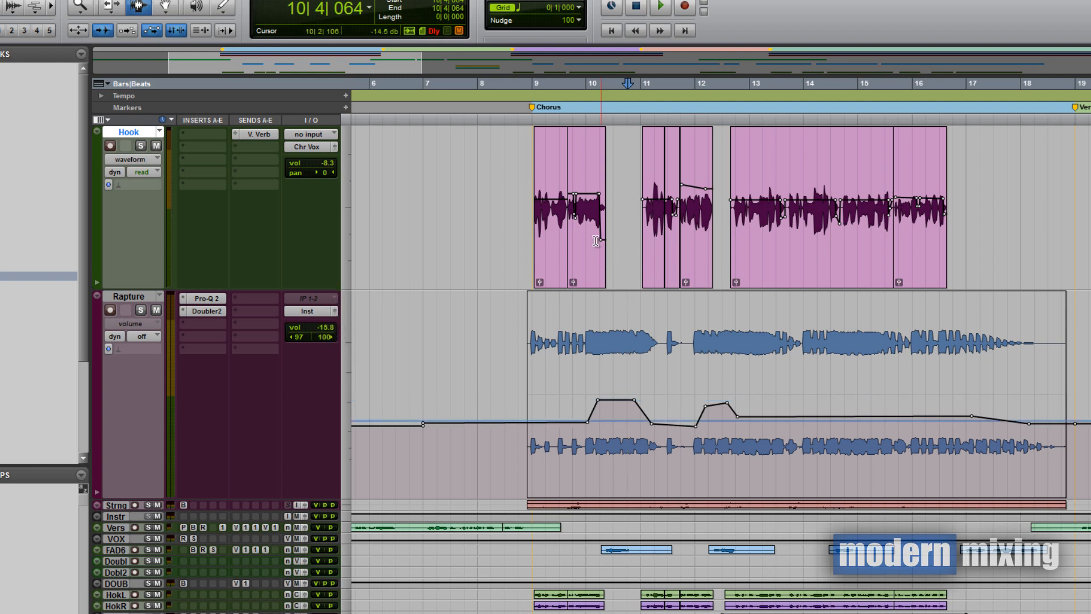
Step: Play the chorus in the full mix from 8|4|480 to hear Rapture without its volume automation
click(506, 248)
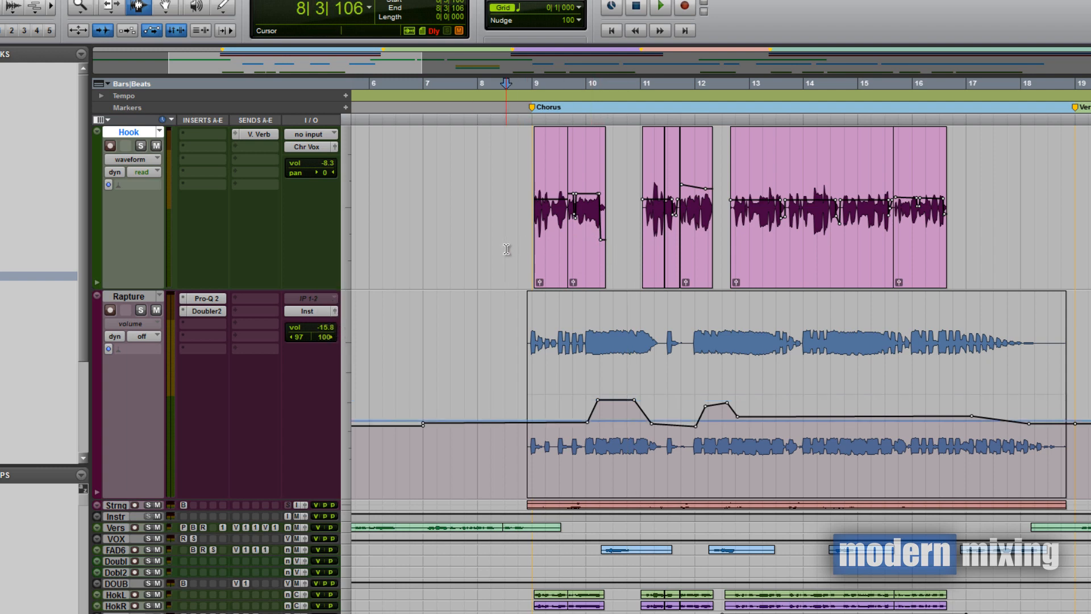
click(525, 244)
key(space)
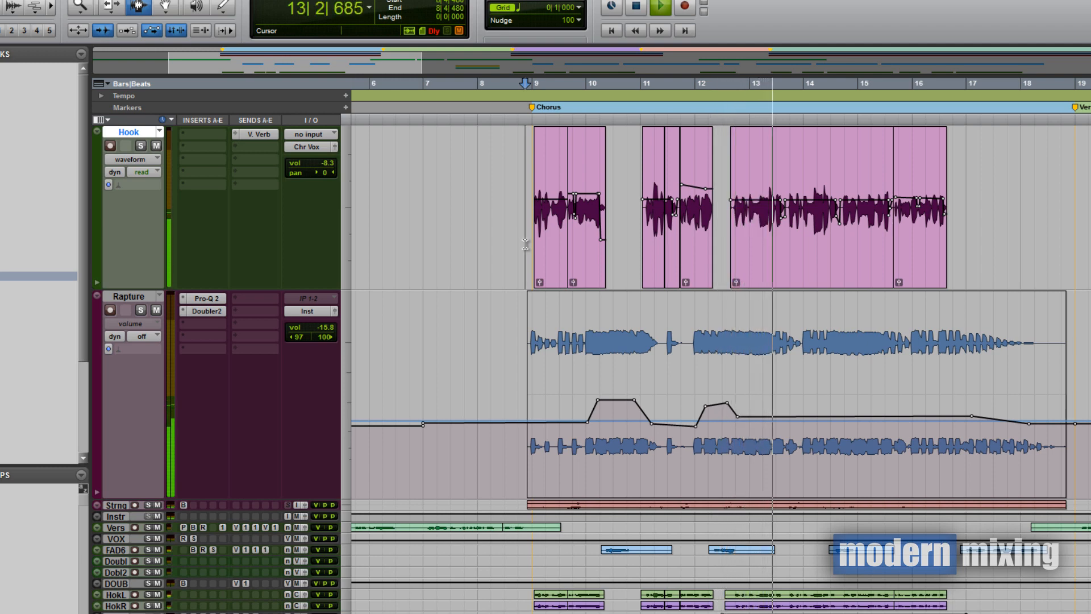
key(space)
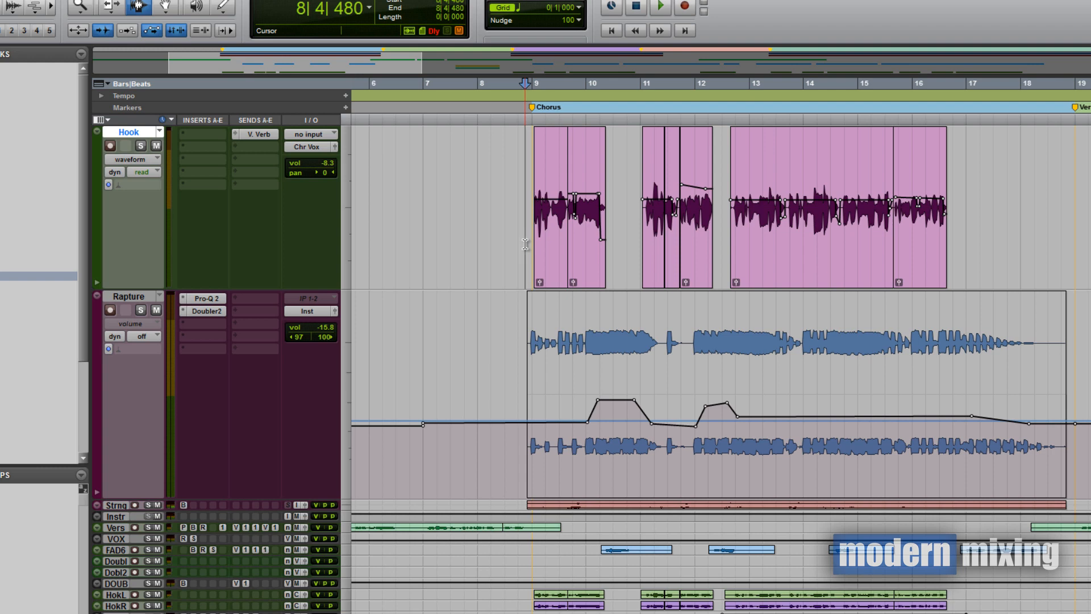
Step: Restore Rapture's automation mode to read and replay the chorus from 8|4|480 to compare it with the volume automation active
click(162, 335)
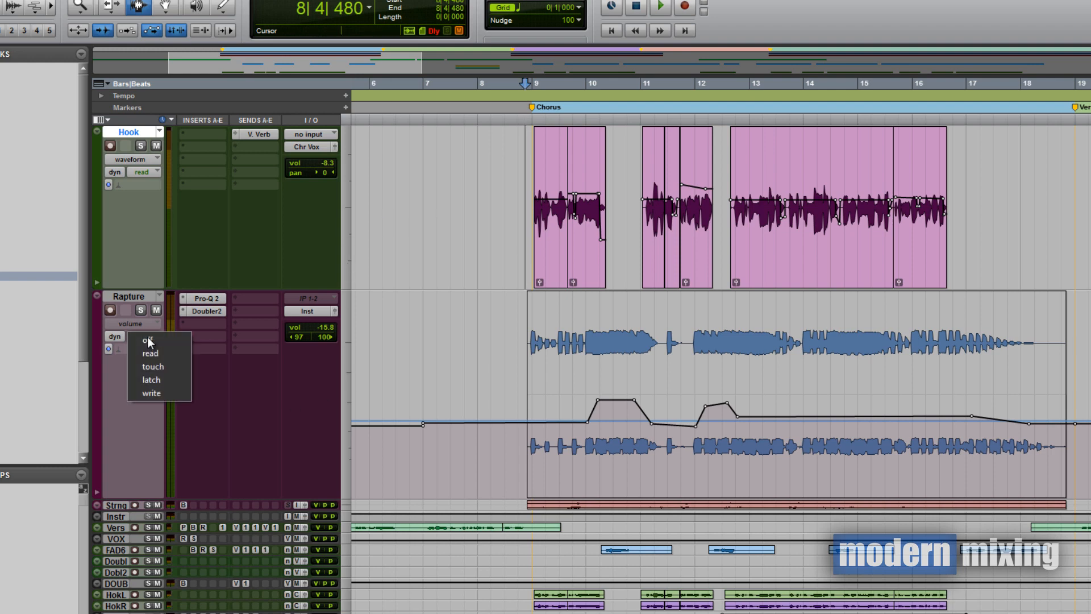
click(158, 356)
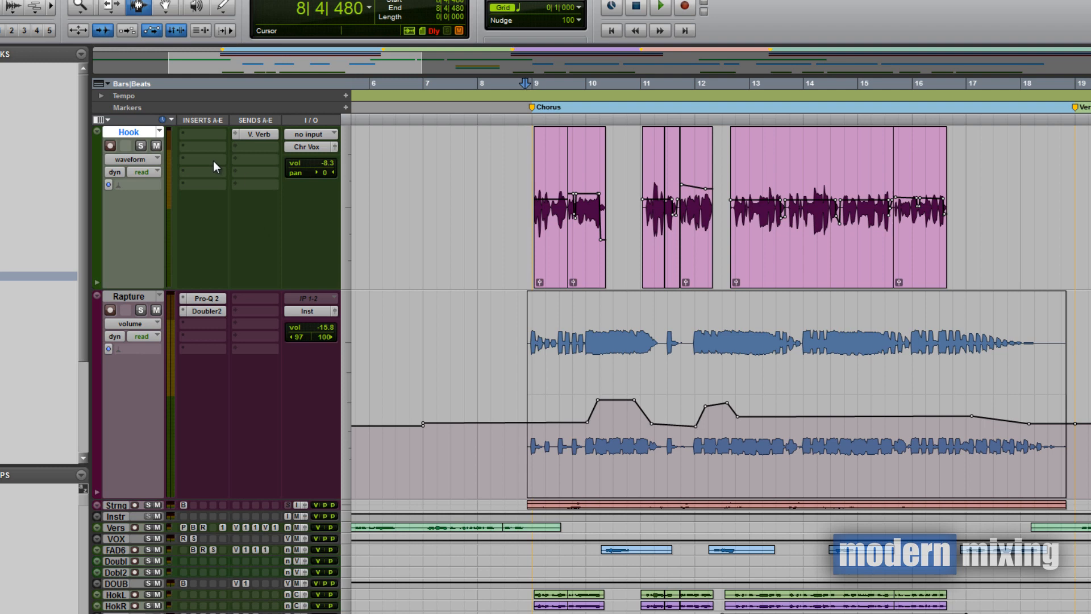
key(space)
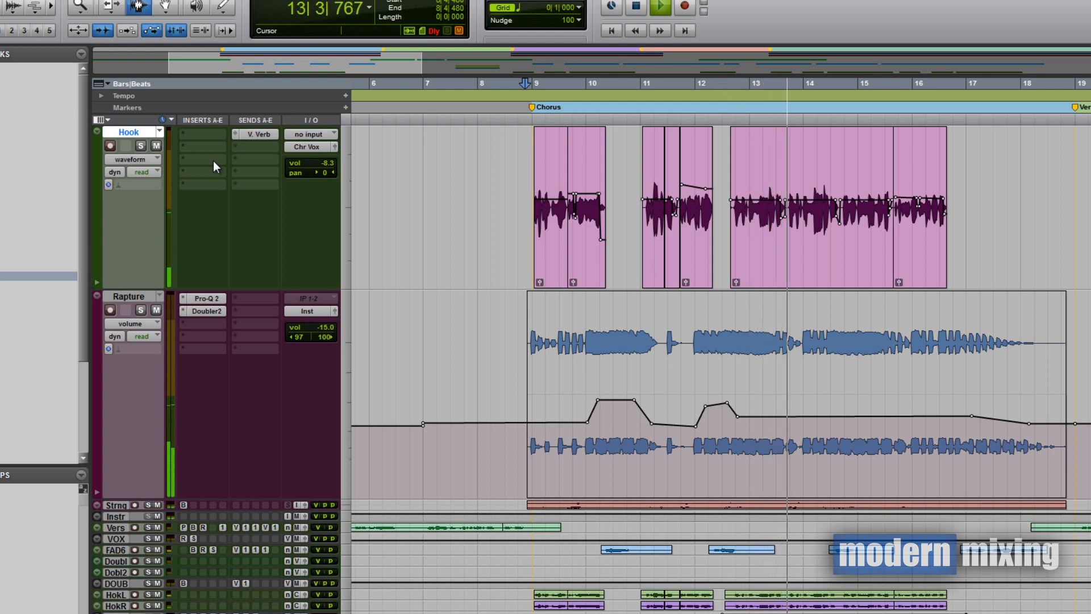
key(space)
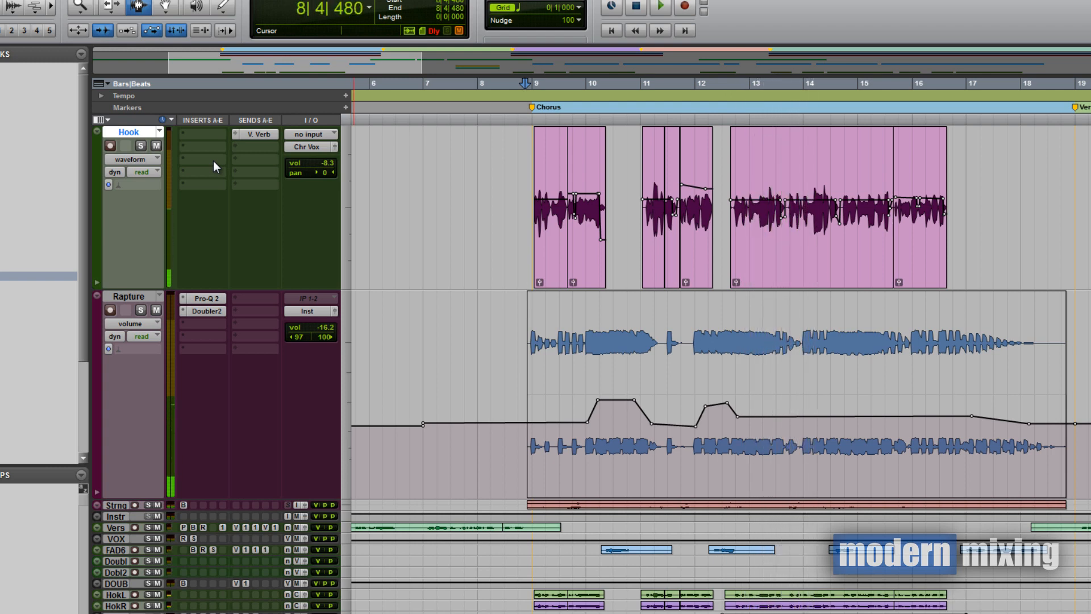